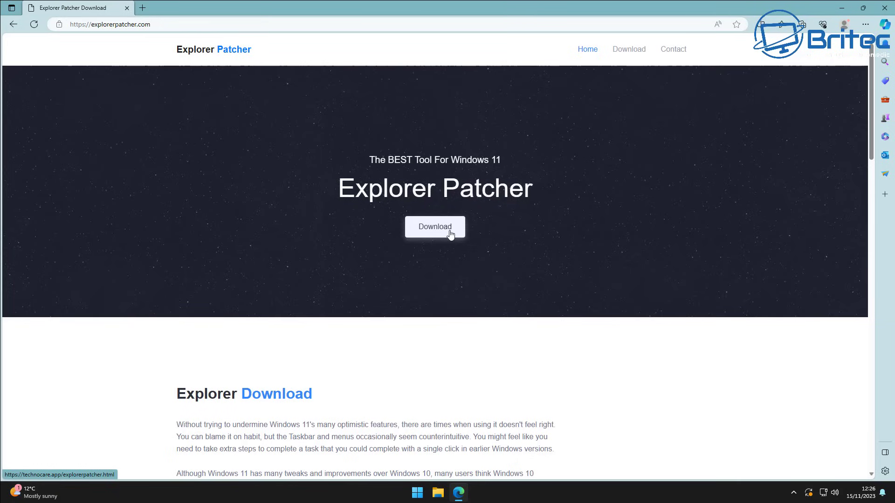
Follow Download from explorerpatcher.com and scroll the technocare.app page to its green Download button.
{"action": "left_click", "coordinate": [425, 231]}
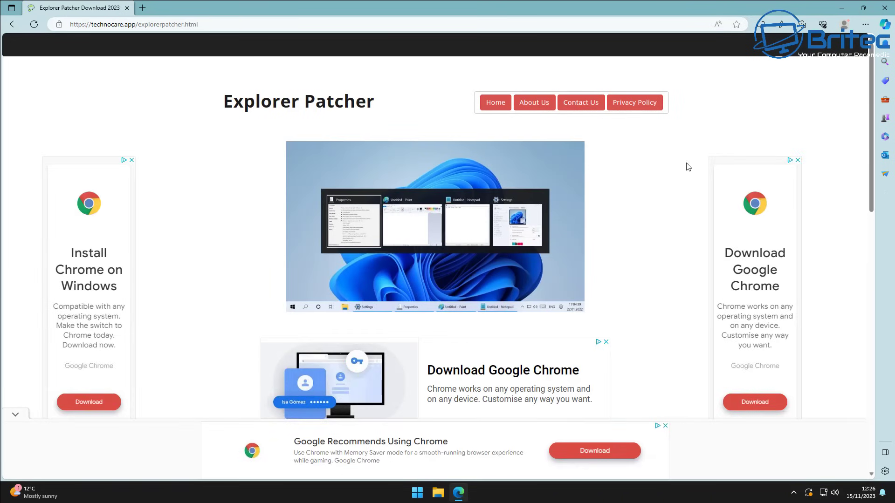
{"action": "scroll", "coordinate": [607, 205], "scroll_direction": "down", "scroll_amount": 7}
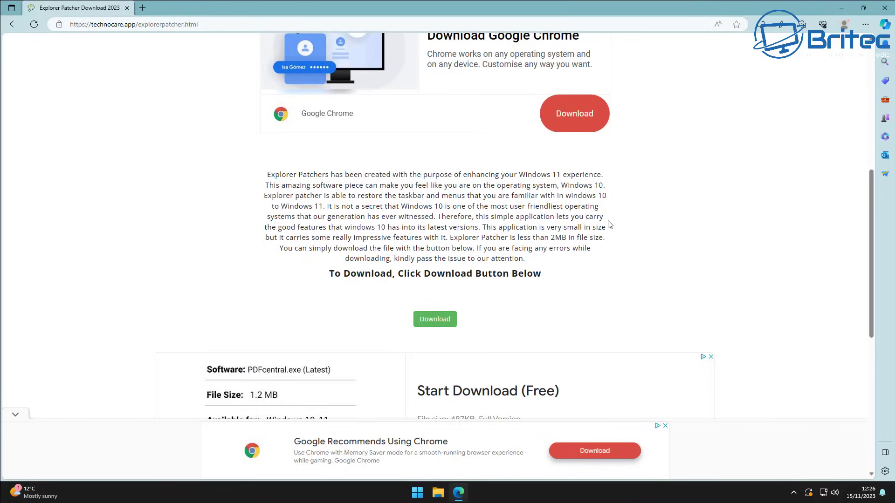
{"action": "scroll", "coordinate": [606, 225], "scroll_direction": "down", "scroll_amount": 4}
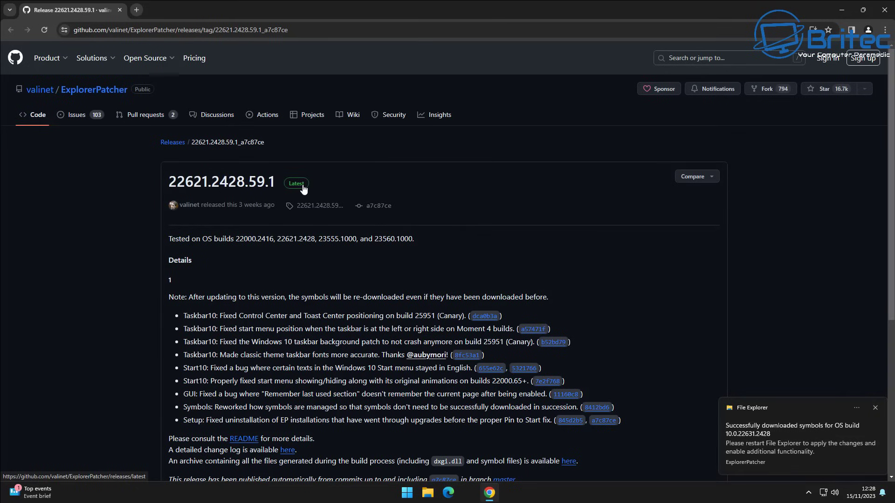
Open the Latest ExplorerPatcher release on GitHub and download ep_setup.exe from its Assets.
{"action": "left_click", "coordinate": [302, 185]}
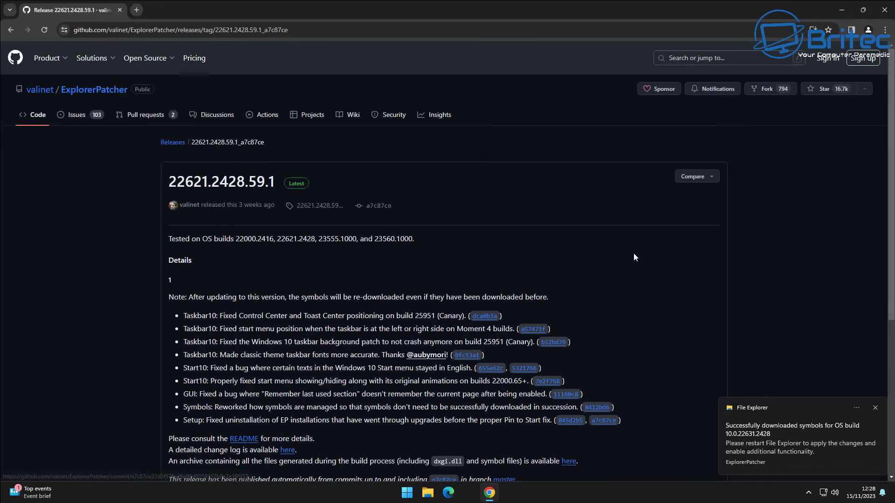
{"action": "scroll", "coordinate": [634, 254], "scroll_direction": "down", "scroll_amount": 5}
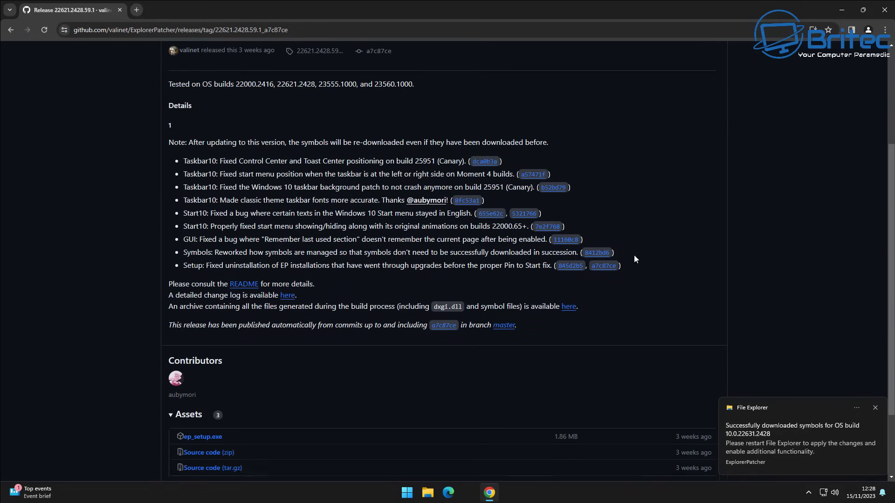
{"action": "left_click", "coordinate": [203, 362]}
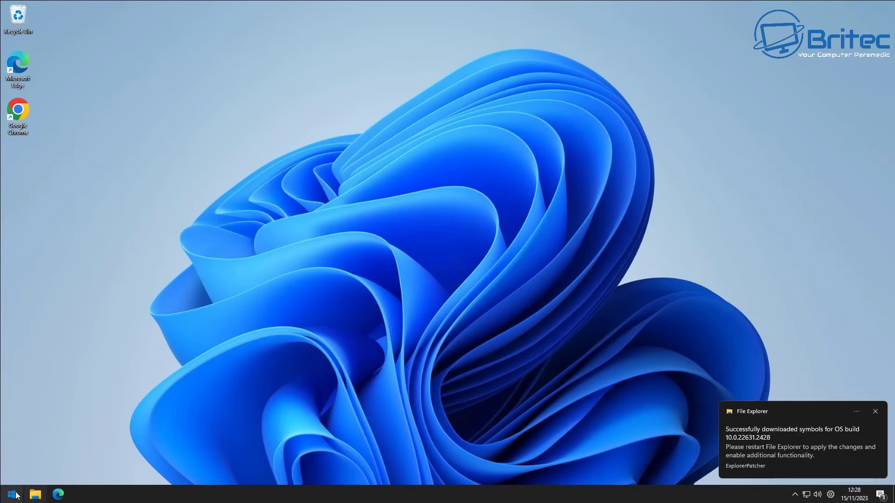
Launch ExplorerPatcher's Properties from the Start menu's Recommended list.
{"action": "left_click", "coordinate": [13, 494]}
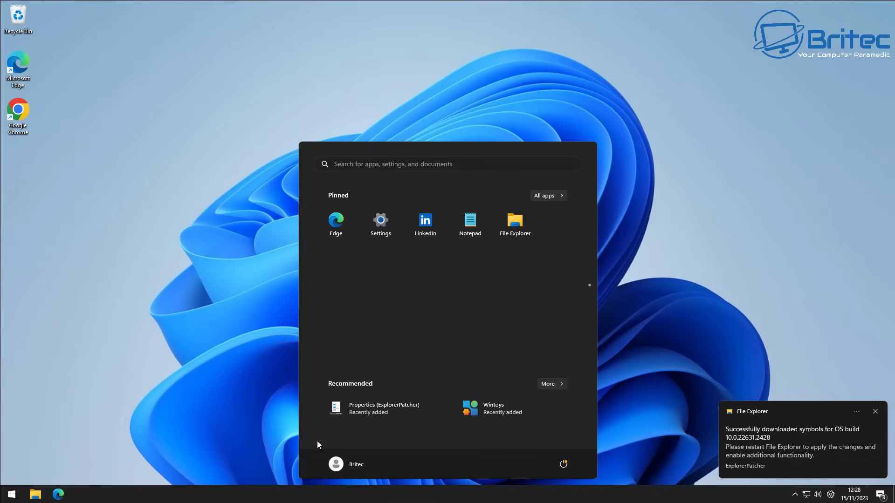
{"action": "left_click", "coordinate": [368, 413]}
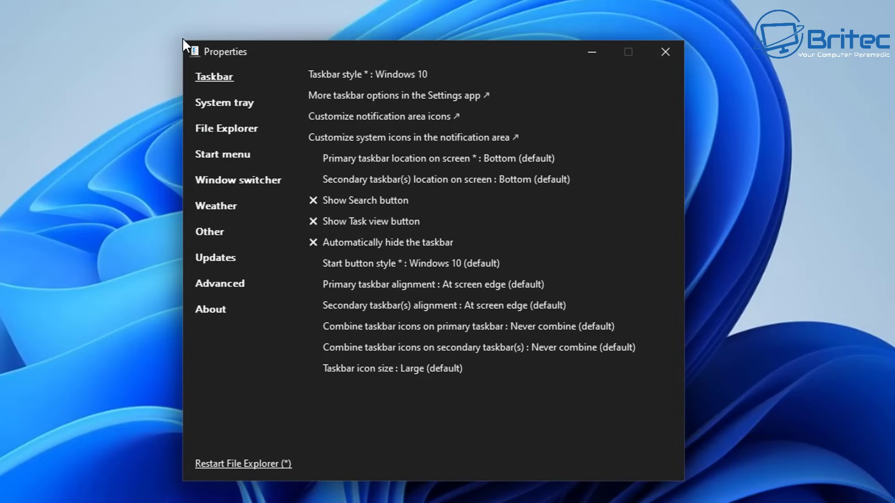
{"action": "left_click", "coordinate": [422, 79]}
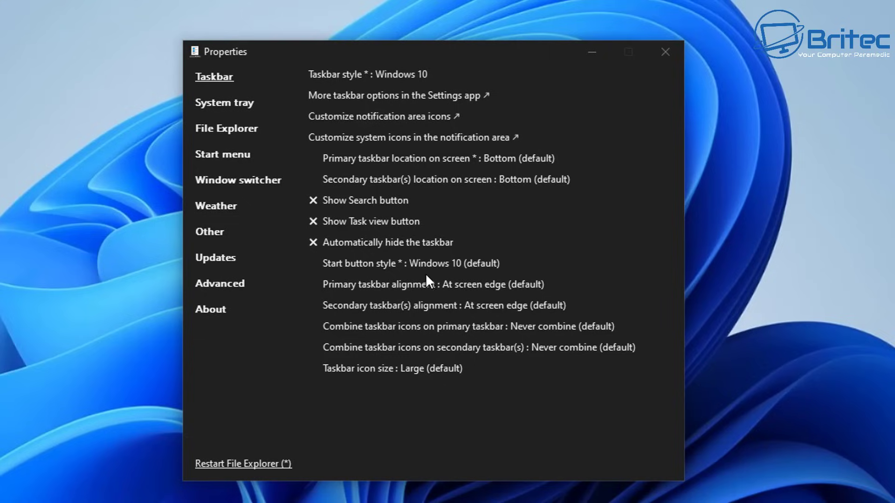
Review the Start button style, primary taskbar alignment and icon size choices, leaving each at its default.
{"action": "left_click", "coordinate": [329, 261]}
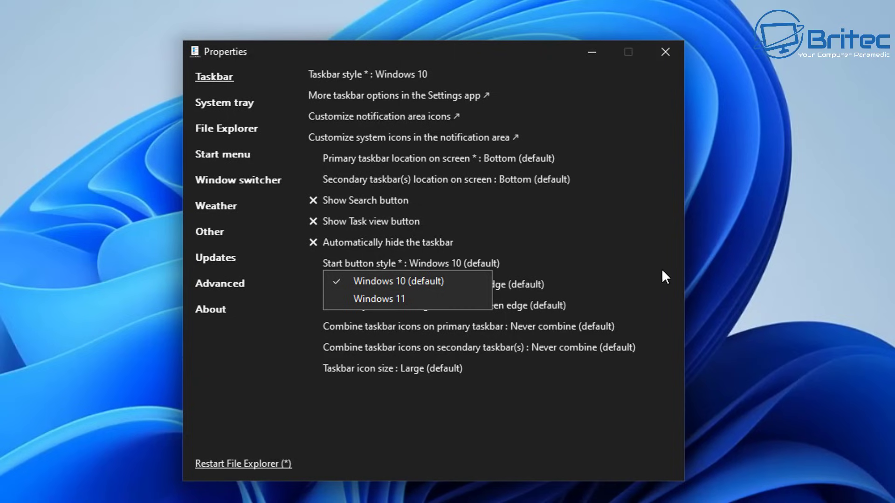
{"action": "left_click", "coordinate": [625, 240]}
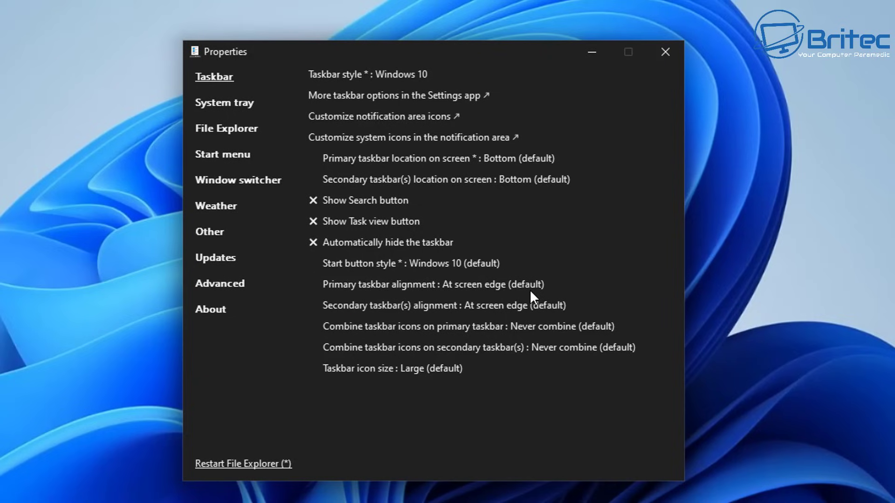
{"action": "left_click", "coordinate": [396, 285]}
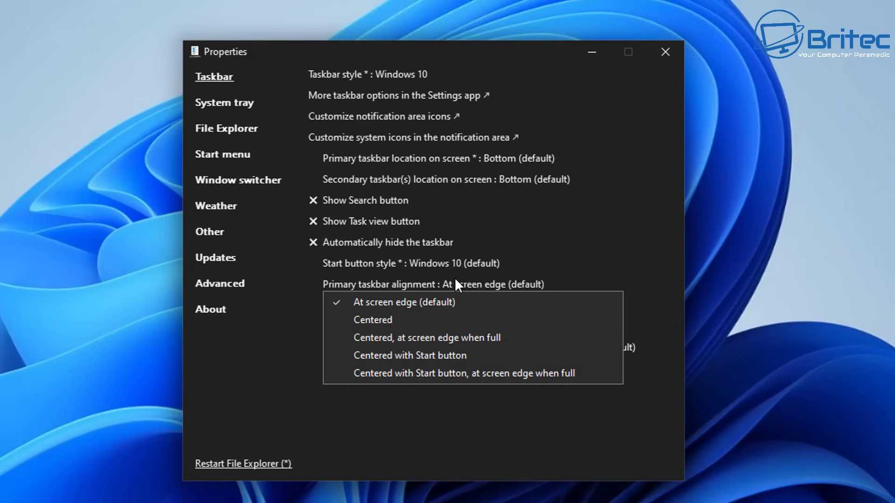
{"action": "left_click", "coordinate": [624, 260]}
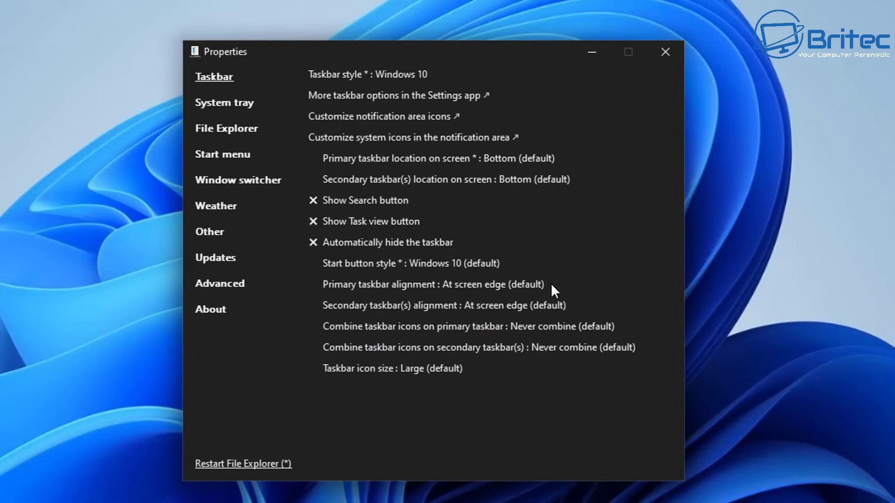
{"action": "left_click", "coordinate": [324, 285]}
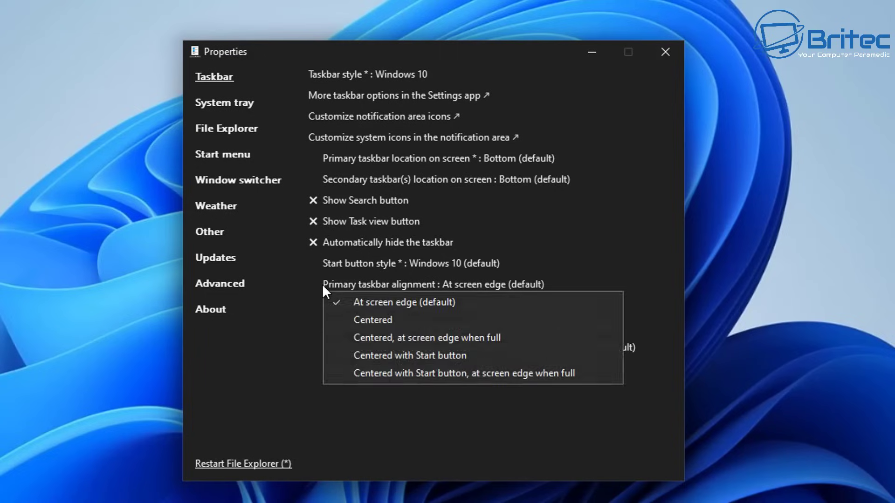
{"action": "left_click", "coordinate": [411, 300]}
{"action": "left_click", "coordinate": [384, 283]}
{"action": "left_click", "coordinate": [613, 260]}
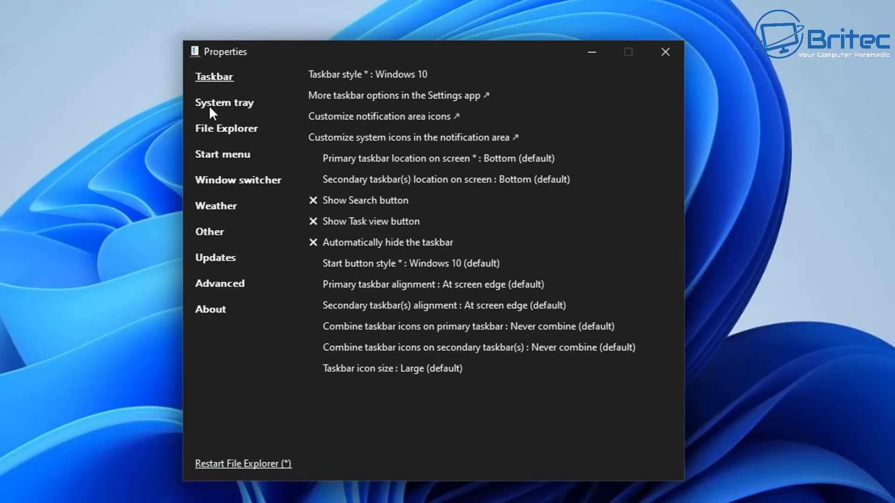
{"action": "left_click", "coordinate": [422, 370]}
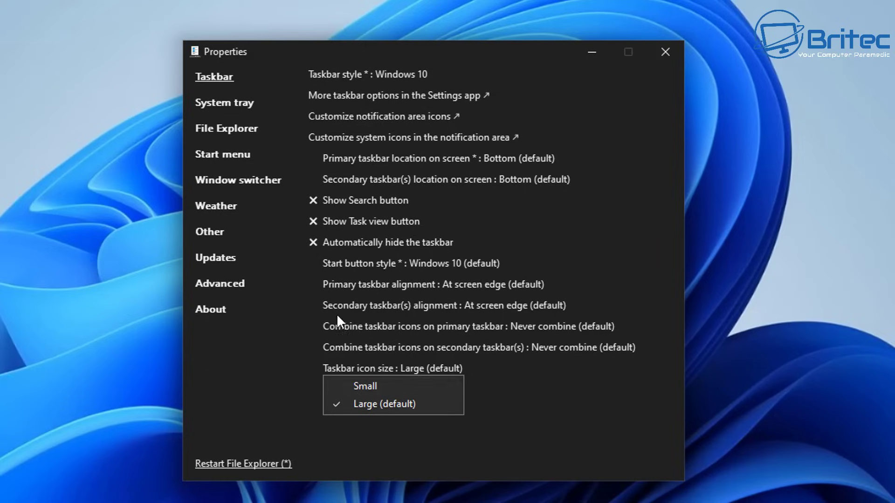
{"action": "left_click", "coordinate": [272, 291]}
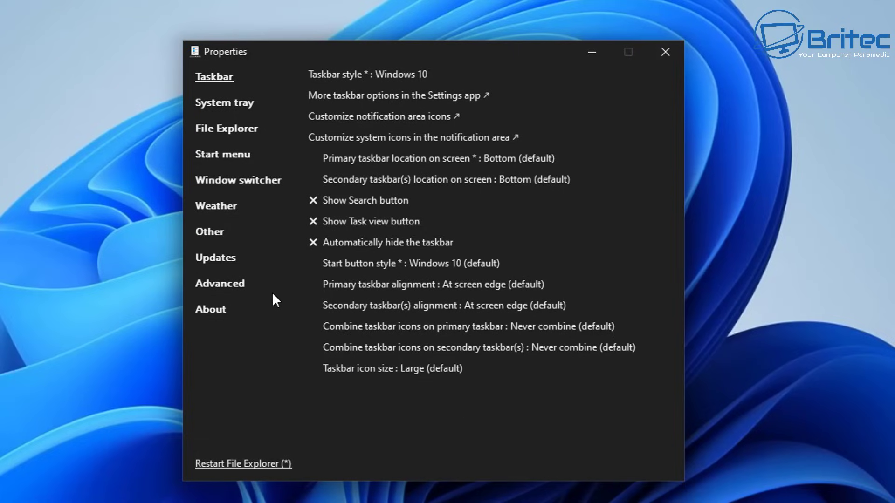
View the System tray settings, then the File Explorer settings.
{"action": "left_click", "coordinate": [212, 103]}
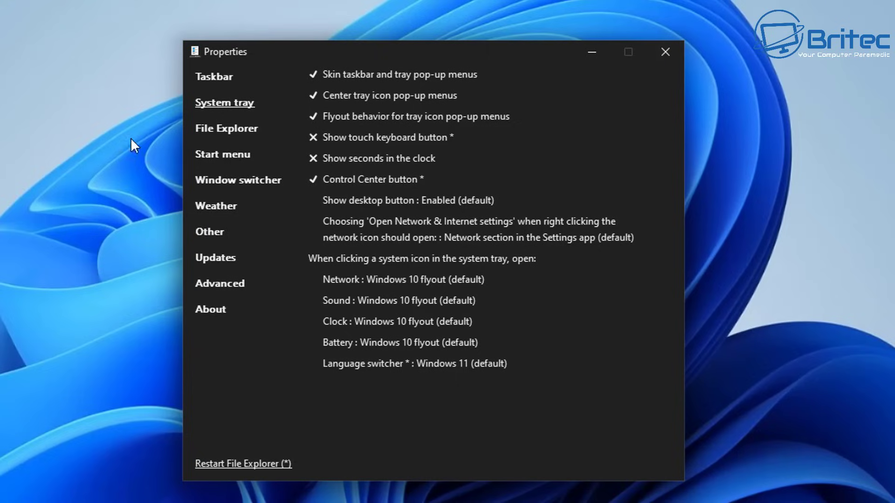
{"action": "left_click", "coordinate": [230, 130]}
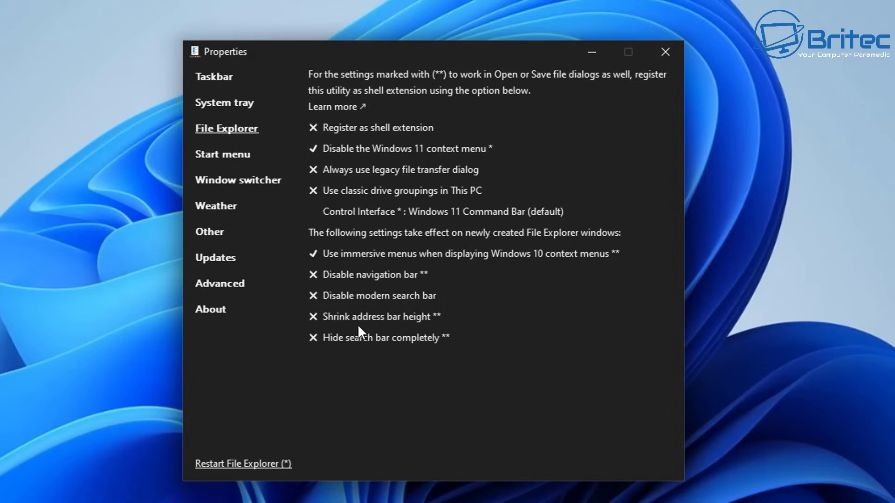
Set the Start menu style to Windows 10.
{"action": "left_click", "coordinate": [222, 157]}
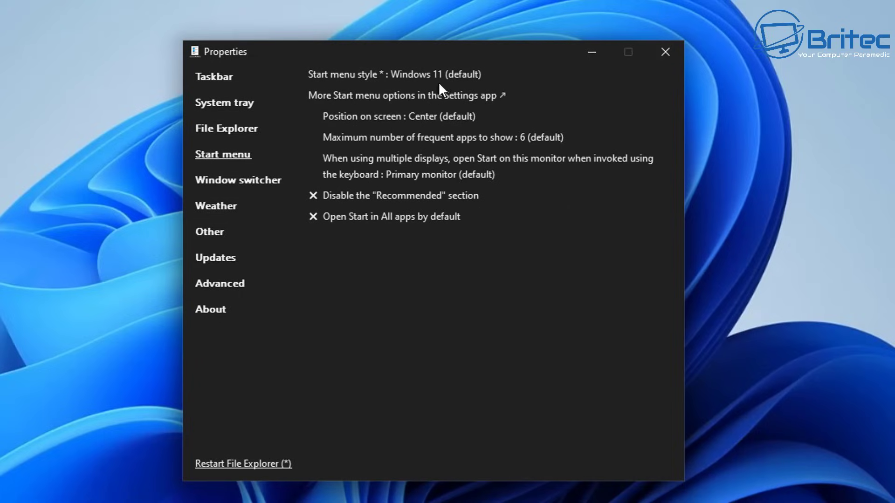
{"action": "left_click", "coordinate": [473, 70]}
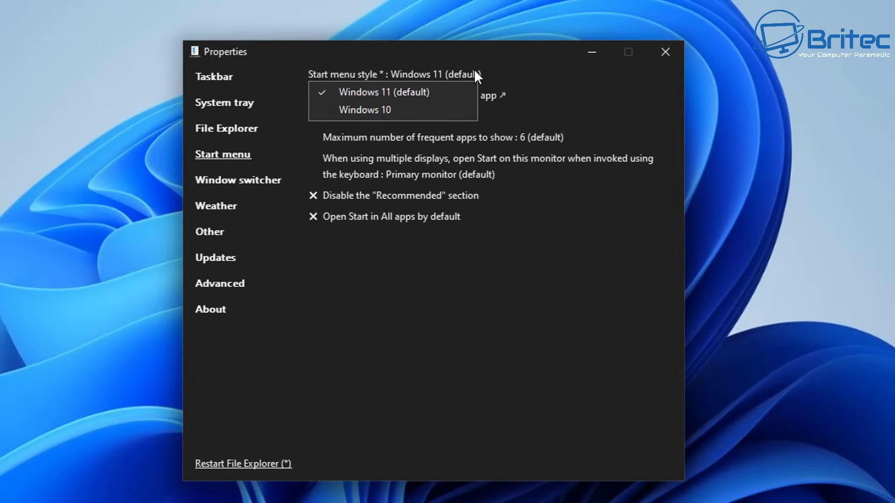
{"action": "left_click", "coordinate": [377, 110]}
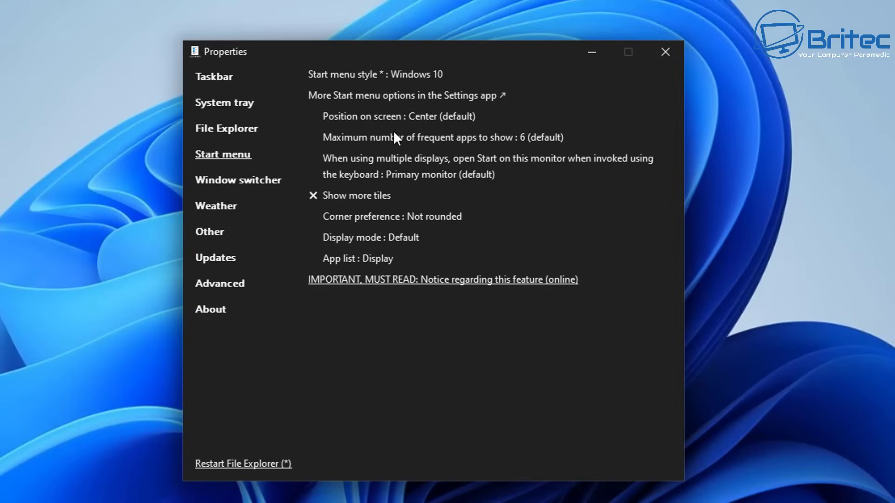
Set the Start menu position to At screen edge, keeping the corners Not rounded.
{"action": "left_click", "coordinate": [469, 118]}
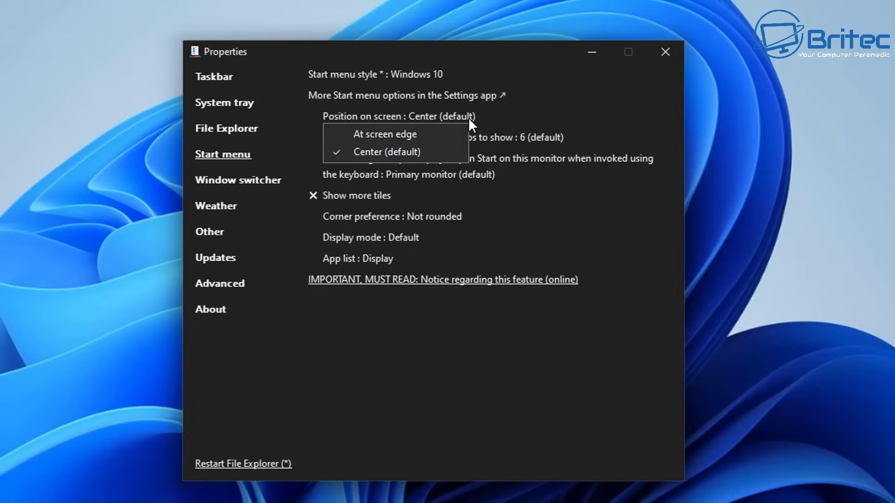
{"action": "left_click", "coordinate": [423, 133]}
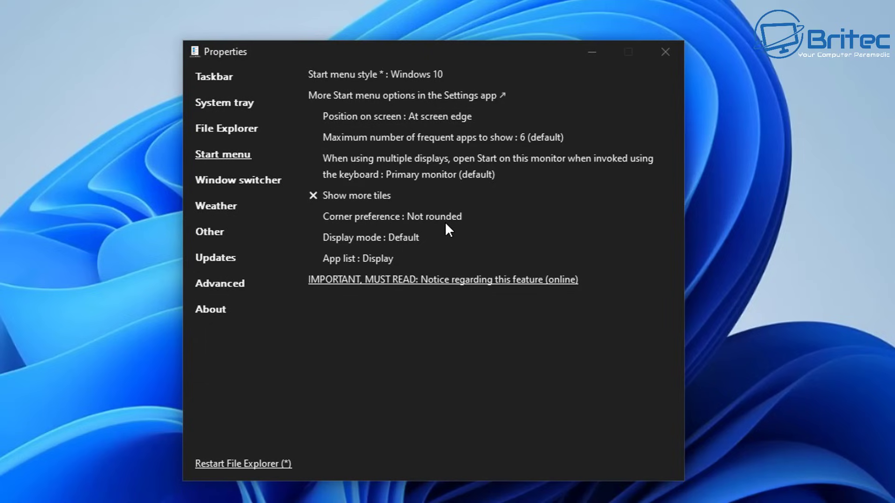
{"action": "left_click", "coordinate": [392, 219]}
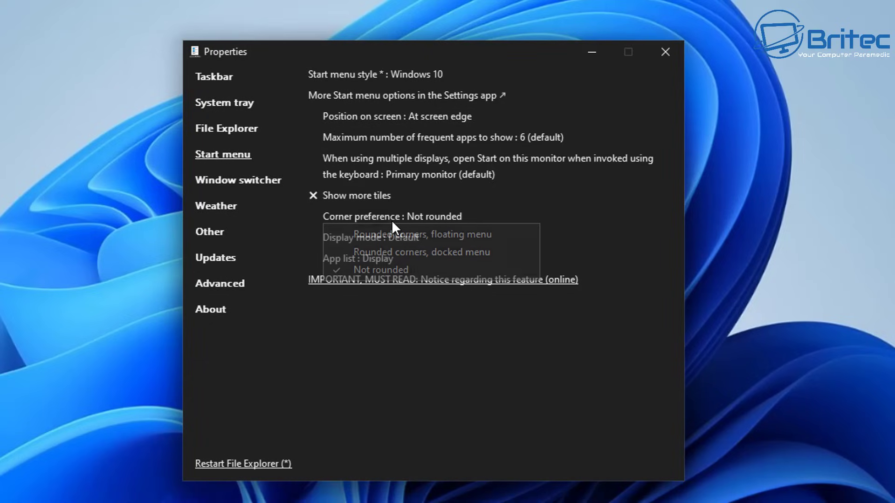
{"action": "left_click", "coordinate": [603, 214]}
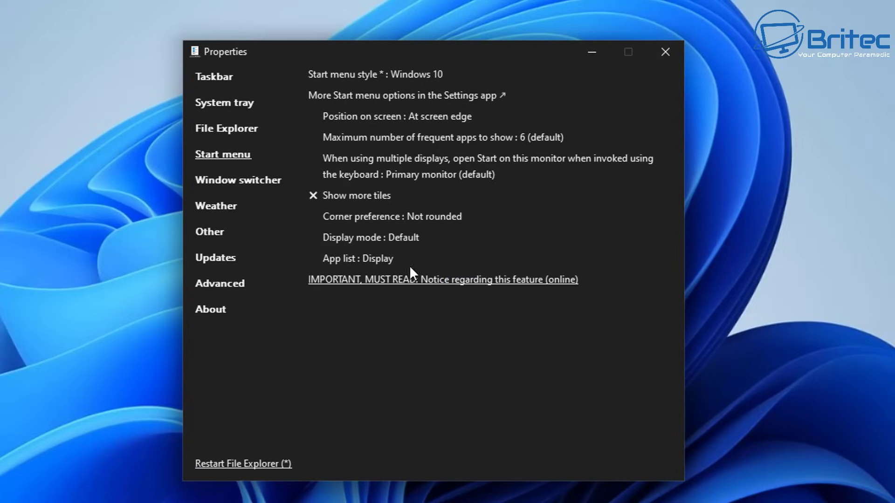
Browse the Window switcher, Weather and Other settings pages.
{"action": "left_click", "coordinate": [236, 181]}
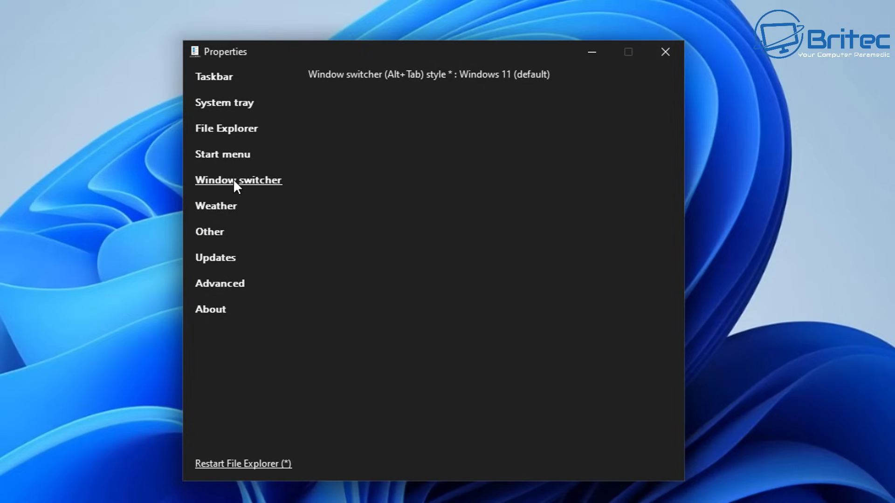
{"action": "left_click", "coordinate": [218, 207]}
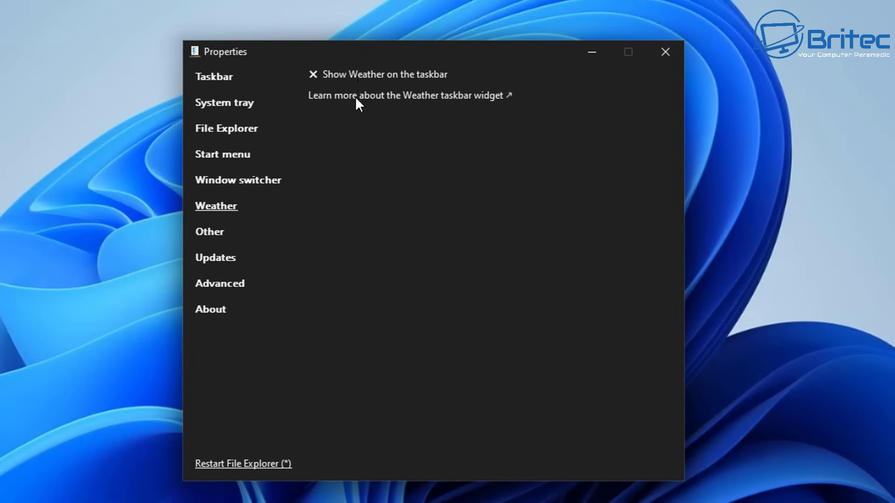
{"action": "left_click", "coordinate": [222, 233]}
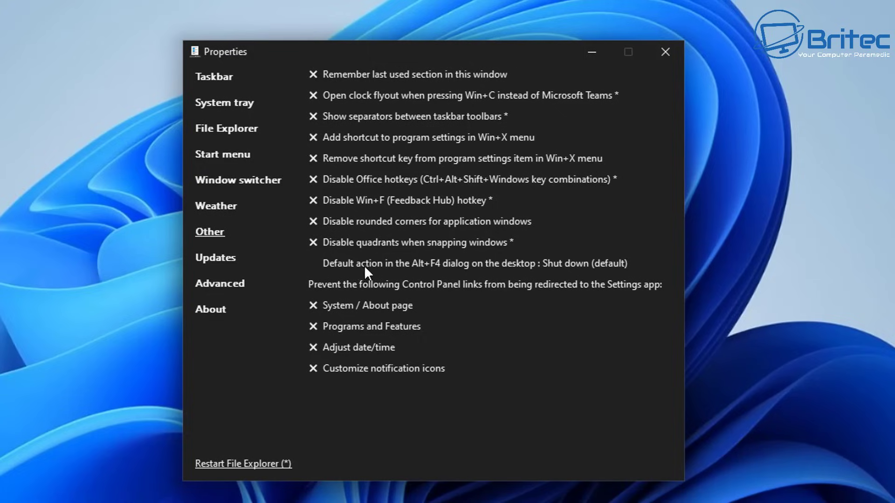
View Updates, then turn on 'Pinned items act as quick launch' under Advanced.
{"action": "left_click", "coordinate": [229, 260]}
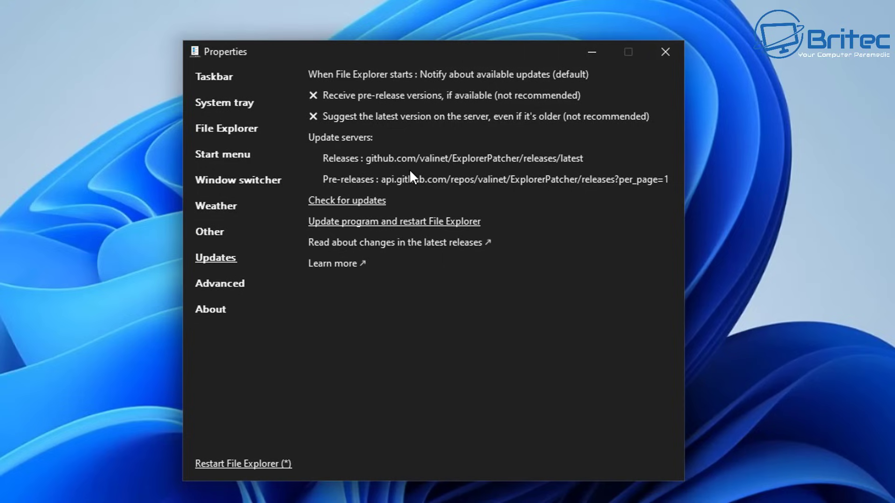
{"action": "left_click", "coordinate": [232, 292]}
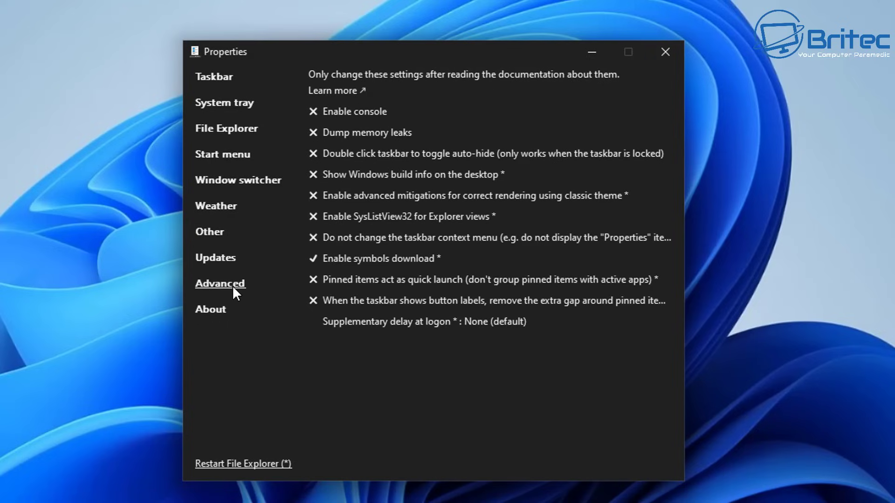
{"action": "left_click", "coordinate": [465, 280]}
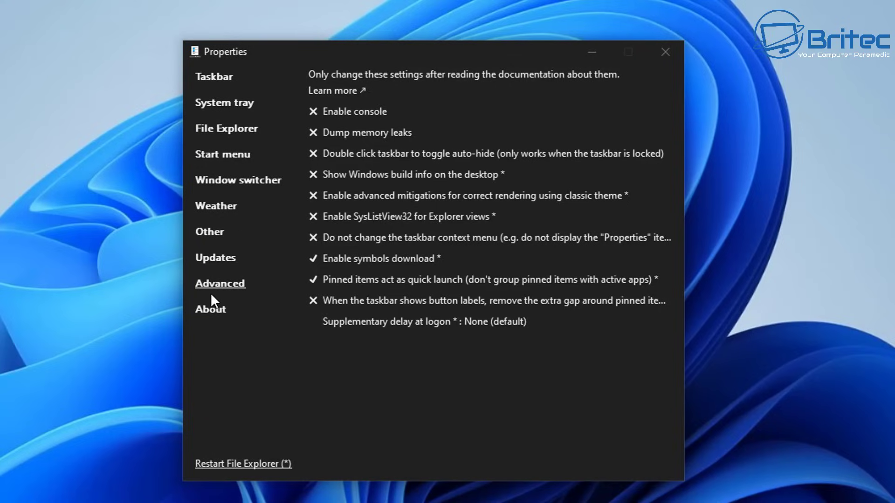
Check About, restart File Explorer, pin Properties to the taskbar, then close the window.
{"action": "left_click", "coordinate": [210, 310]}
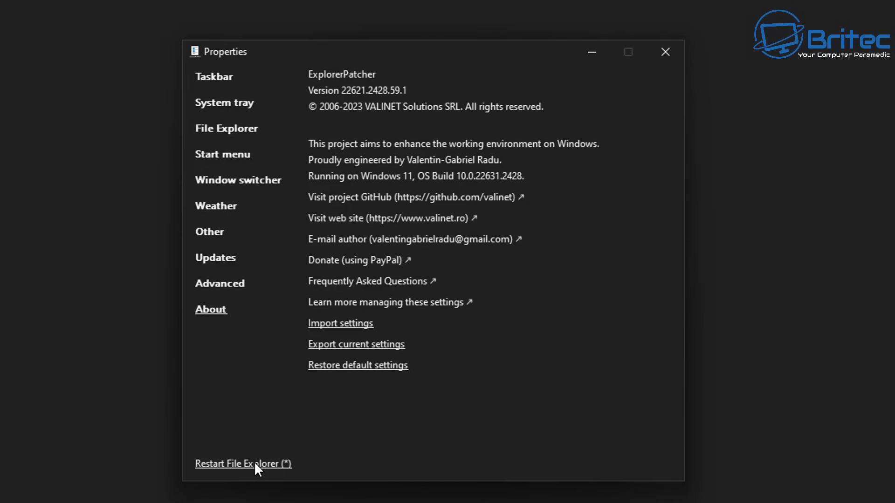
{"action": "left_click", "coordinate": [254, 463]}
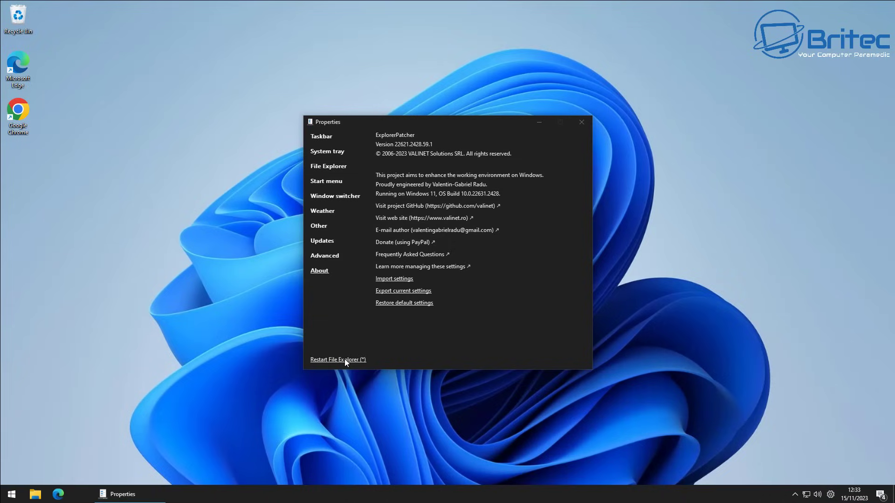
{"action": "right_click", "coordinate": [131, 498]}
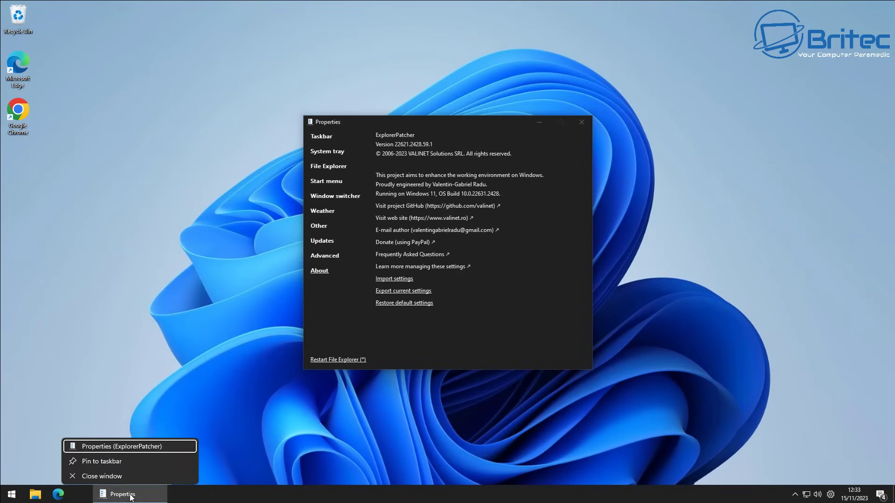
{"action": "left_click", "coordinate": [110, 455]}
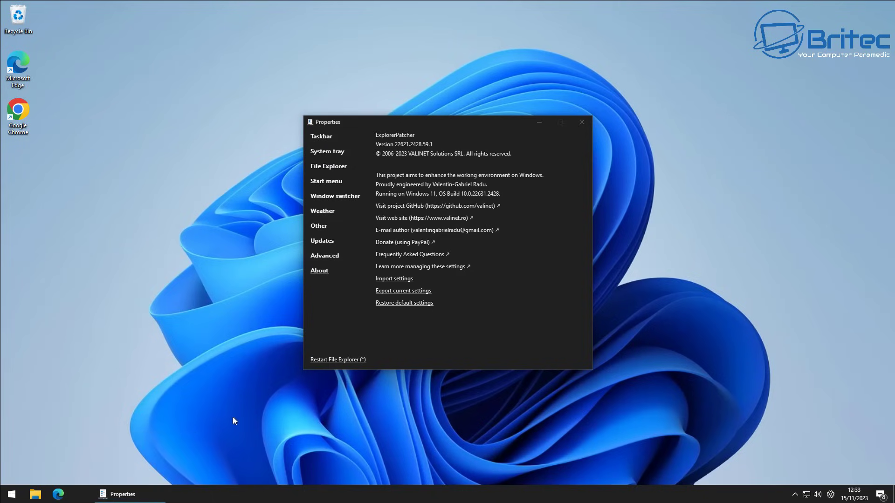
{"action": "left_click", "coordinate": [581, 124]}
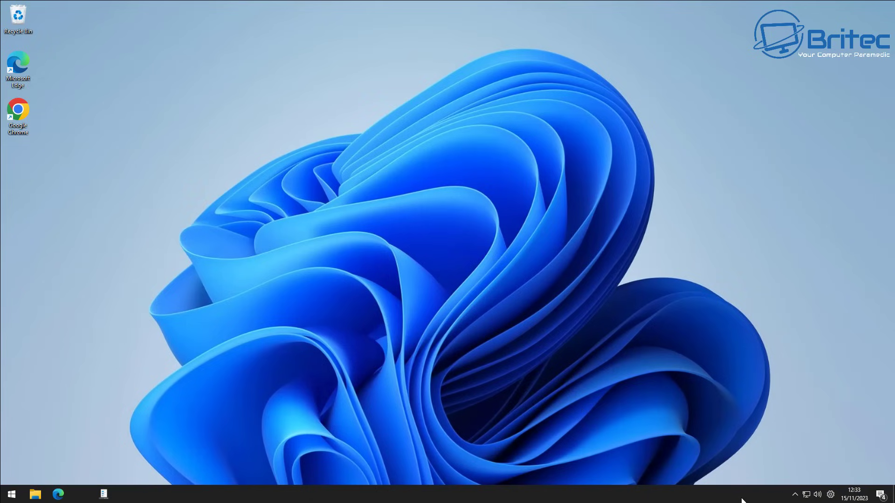
Open the Windows 10-style Start menu and expand, then collapse, its hamburger side pane.
{"action": "left_click", "coordinate": [8, 496]}
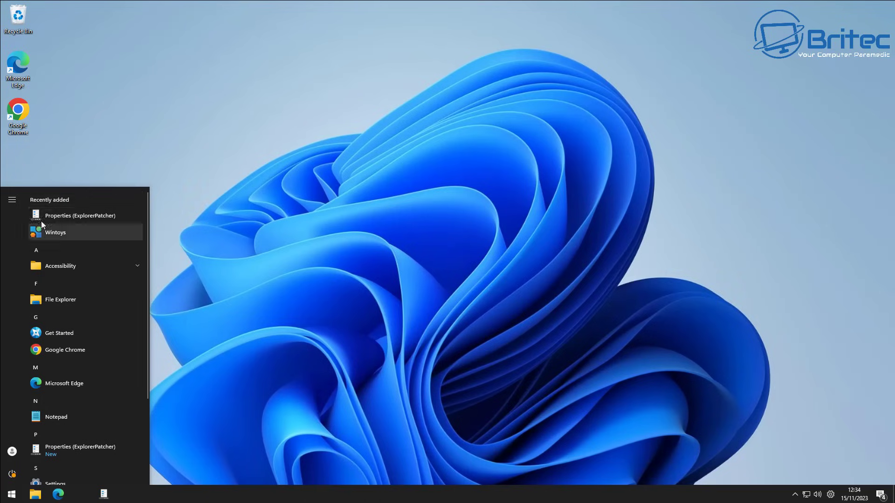
{"action": "left_click", "coordinate": [12, 201]}
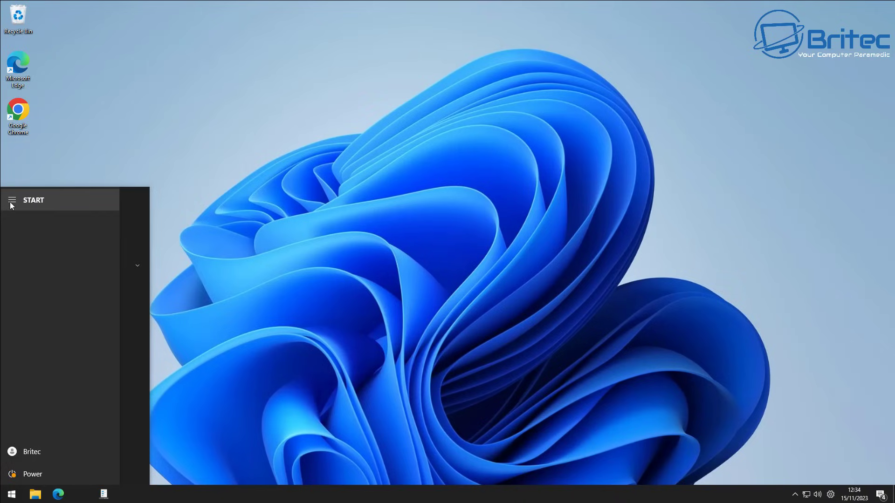
{"action": "left_click", "coordinate": [11, 204]}
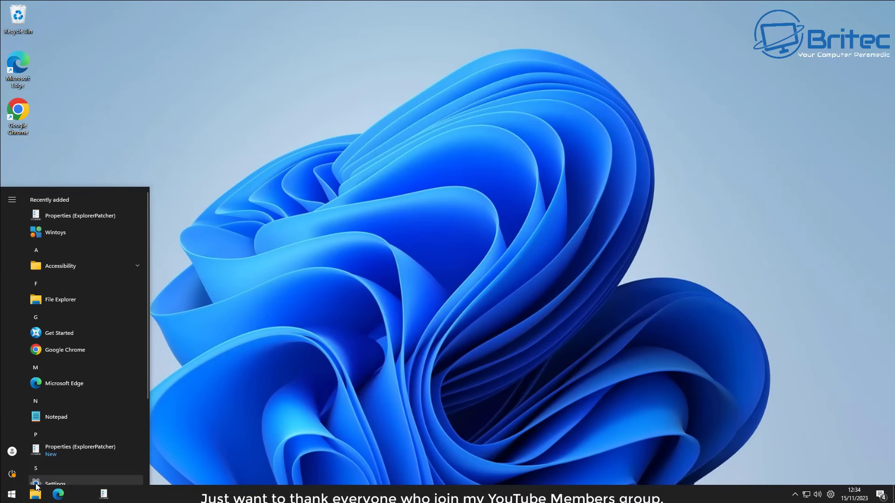
Dismiss the Start menu by clicking an empty spot on the desktop.
{"action": "left_click", "coordinate": [248, 439]}
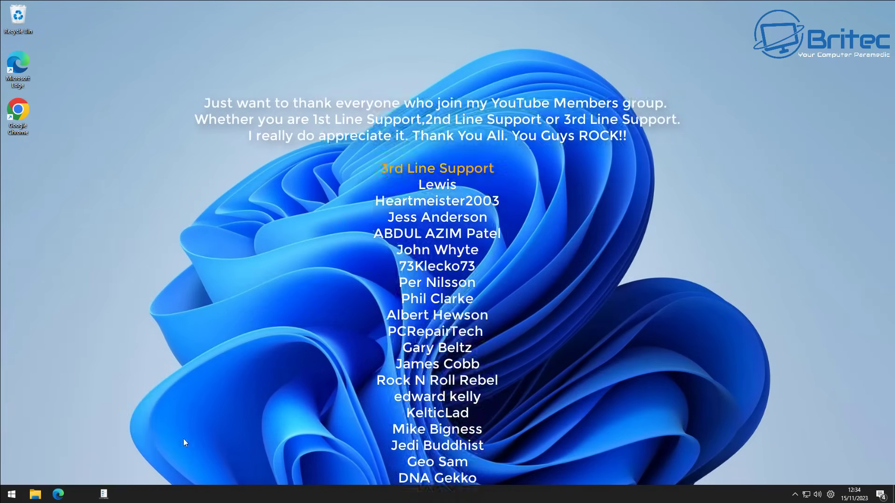